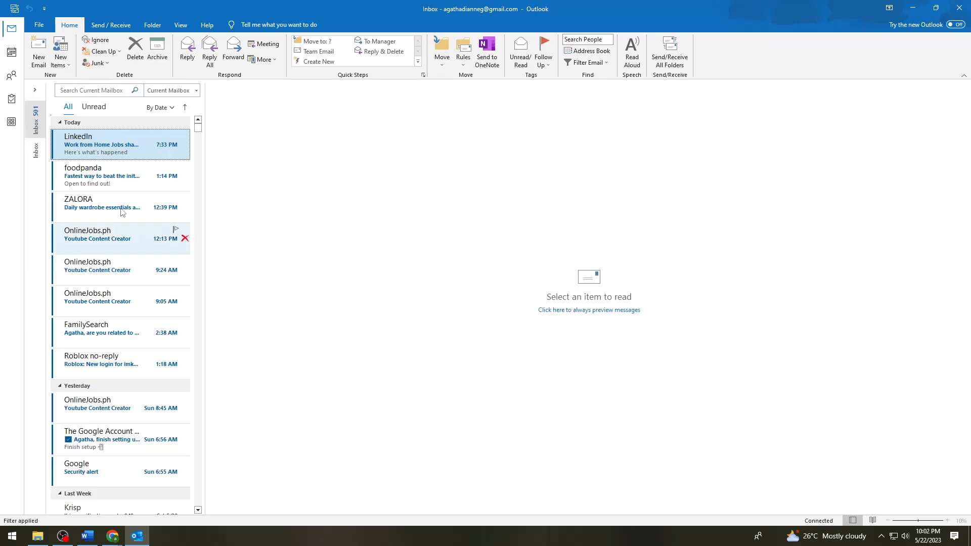
left_click(30, 29)
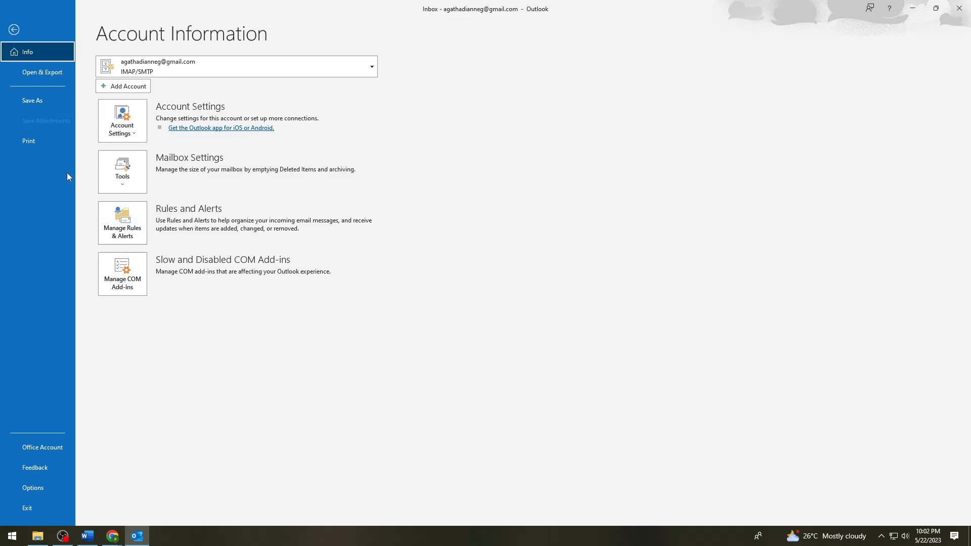
left_click(14, 30)
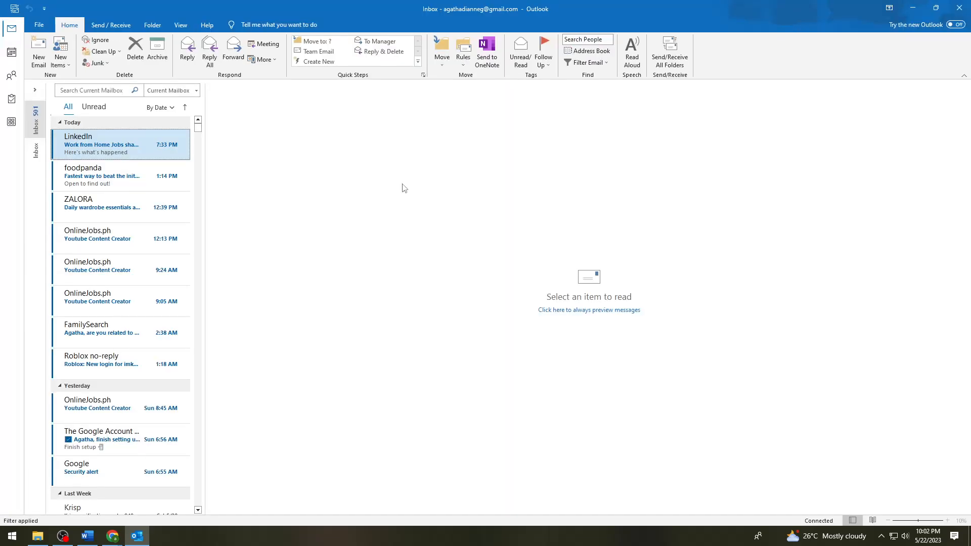
- Create a new email with the subject OUT OF THE OFFICE ON MAY 25TH
left_click(47, 50)
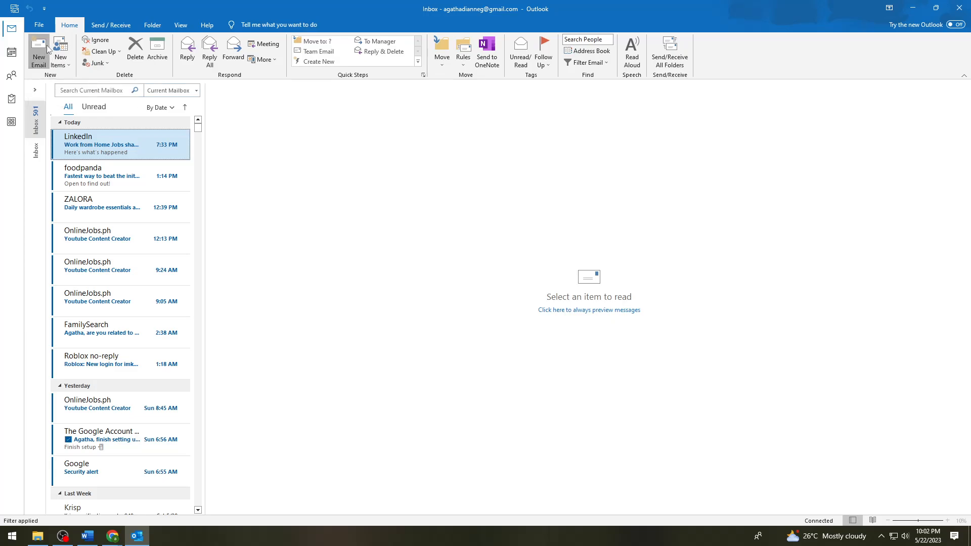
left_click(187, 224)
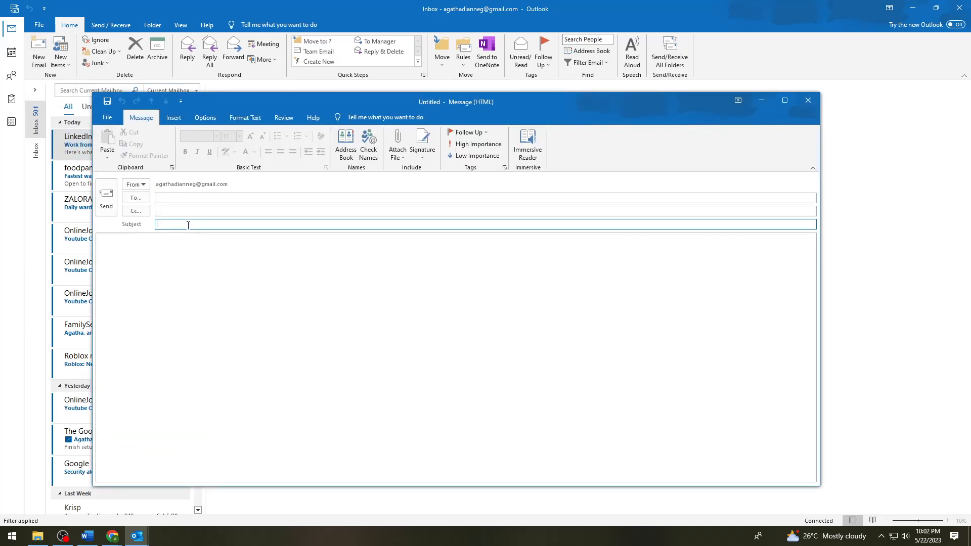
left_click(195, 234)
left_click(205, 223)
type("21")
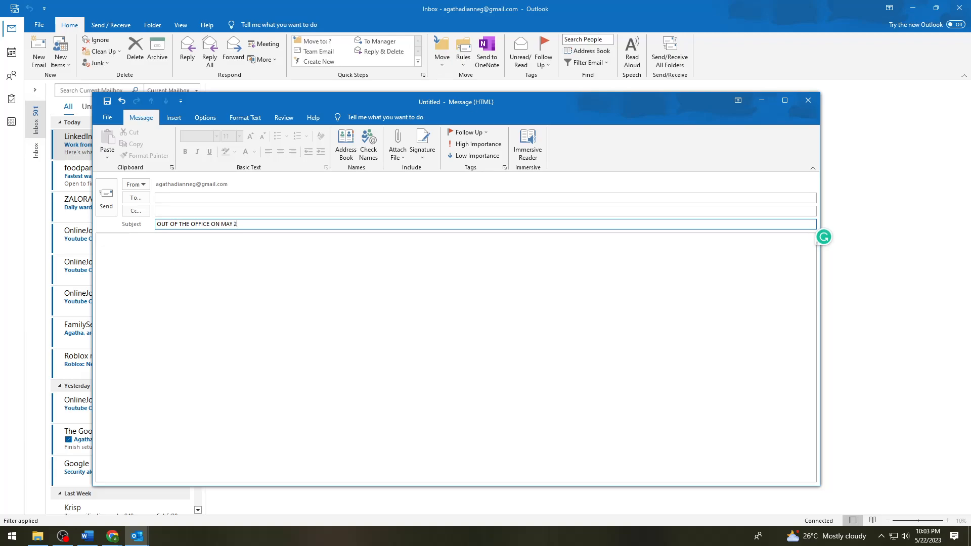
type("RH")
type("H")
key("Tab")
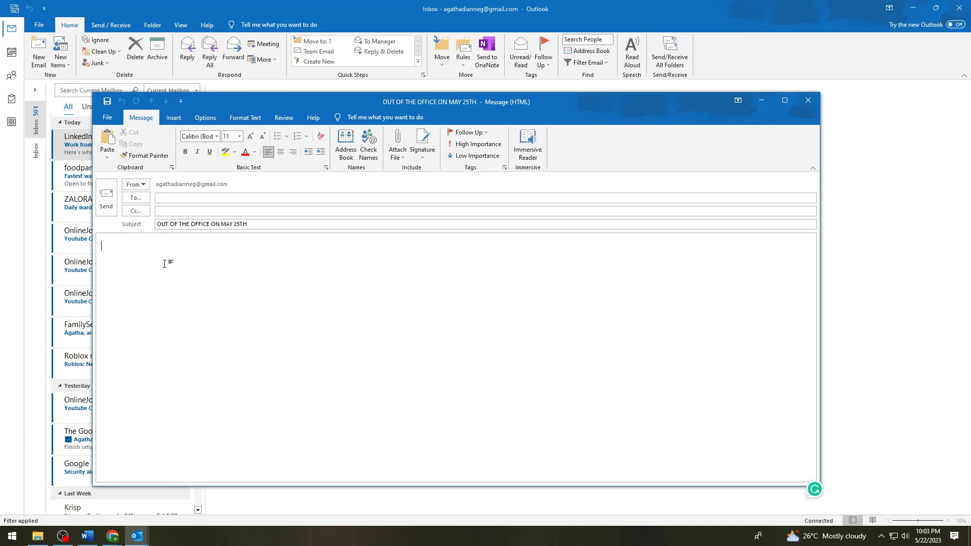
- Enter the placeholder text ASDASDASDASD as the message body
type("ASDASDASDASD")
left_click_drag(151, 246, 102, 246)
left_click(157, 248)
- Prepare to save the message as an Outlook Template (*.oft) in the Templates folder, selecting its file name for editing
left_click(108, 119)
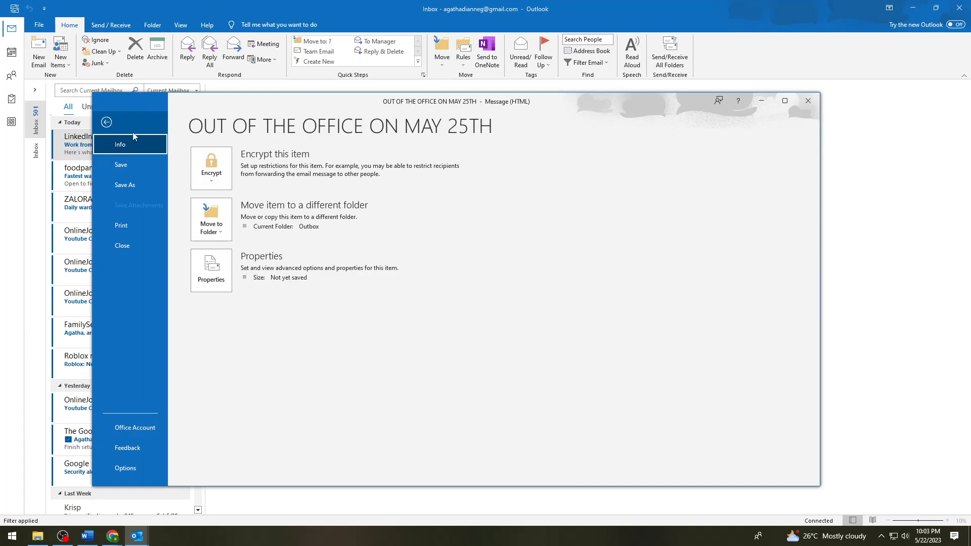
key("Escape")
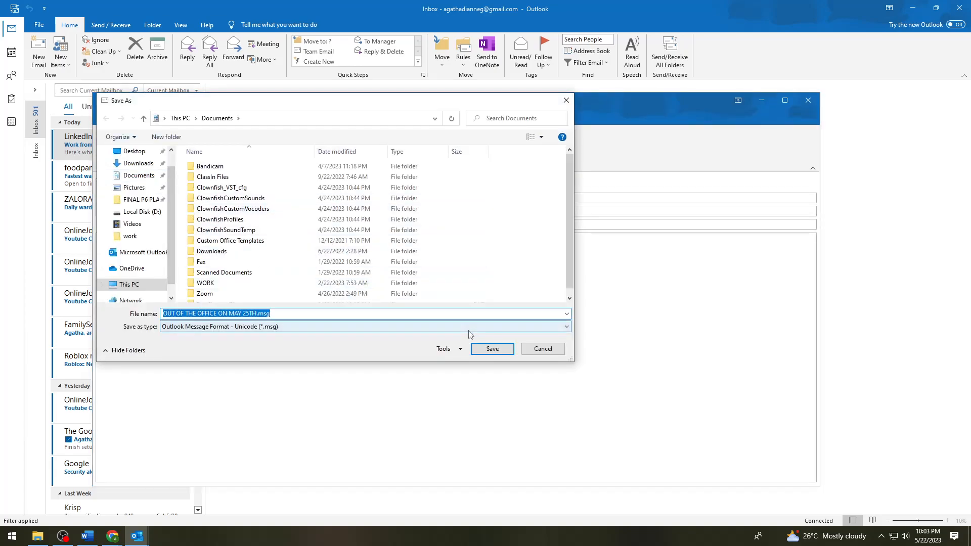
left_click(172, 329)
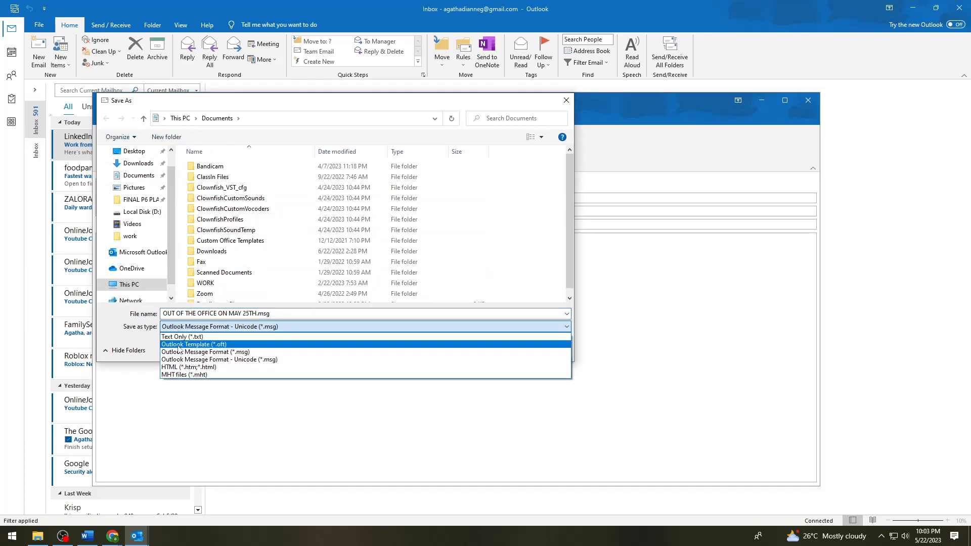
left_click(178, 348)
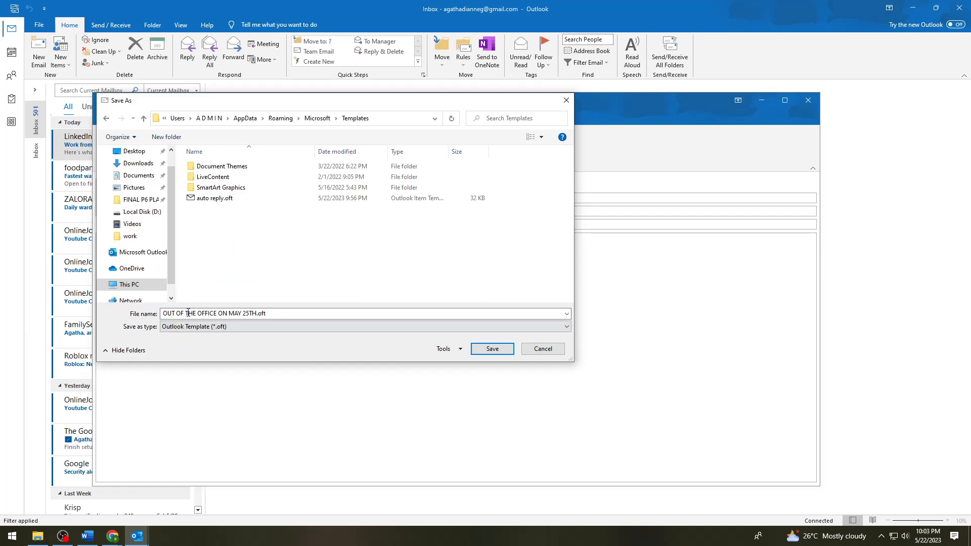
left_click(258, 317)
left_click_drag(257, 317, 153, 318)
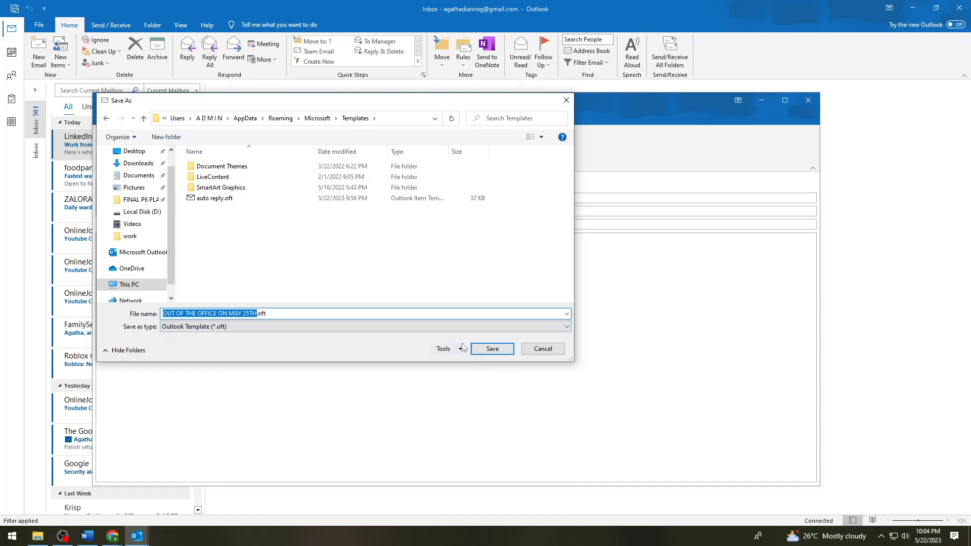
- Cancel saving the template and discard the draft message
left_click(566, 100)
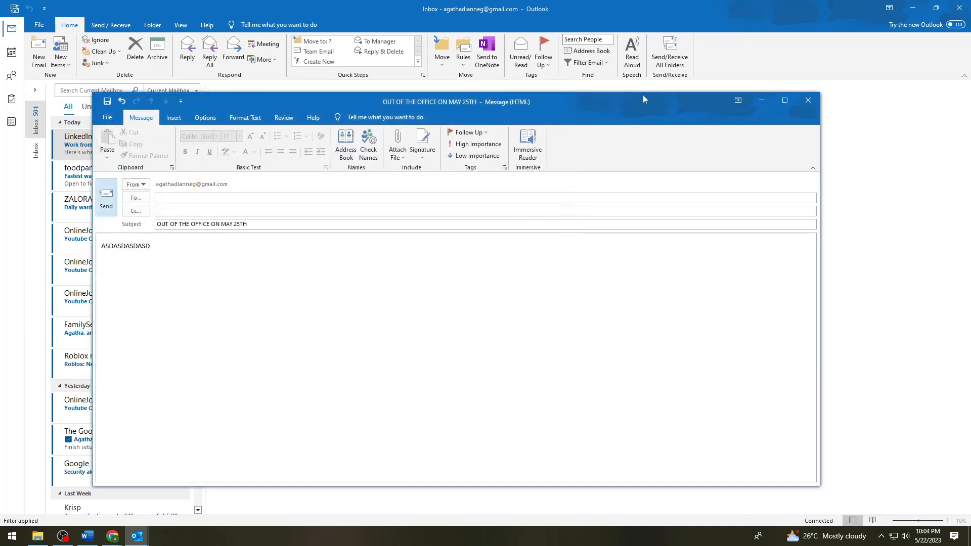
left_click(808, 100)
left_click(505, 296)
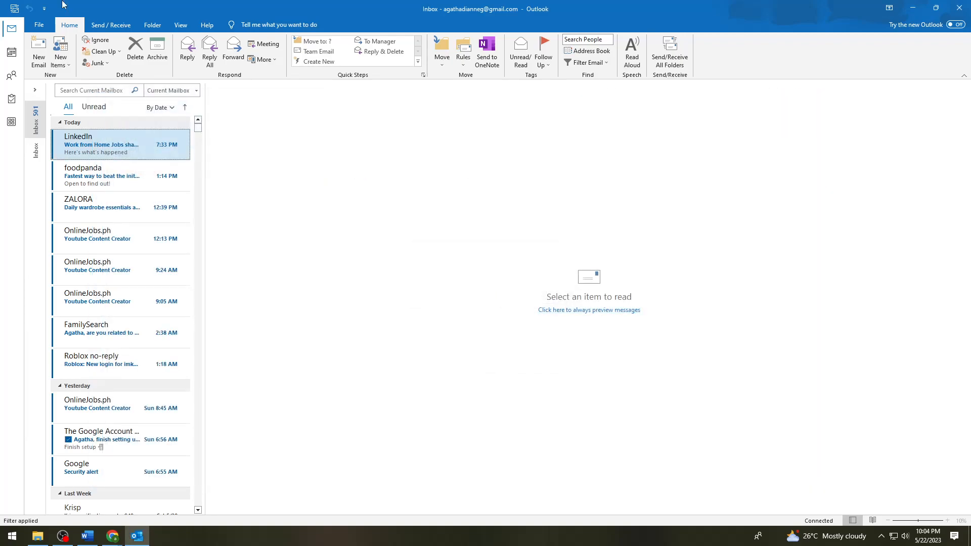
- Mute the computer's sound
left_click(909, 539)
left_click(804, 511)
left_click(569, 364)
- Start a new email rule for the inbox from the blank rule for messages received
left_click(39, 26)
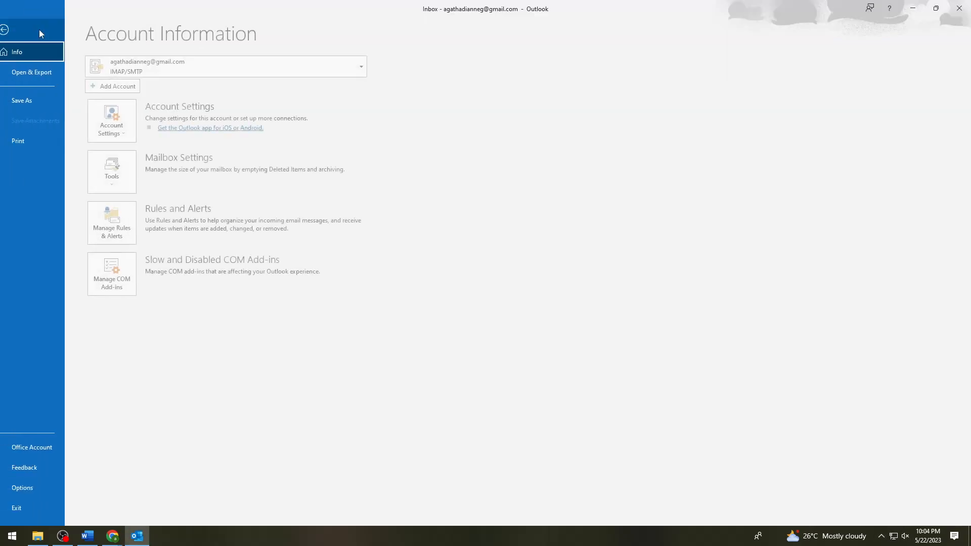
left_click(124, 223)
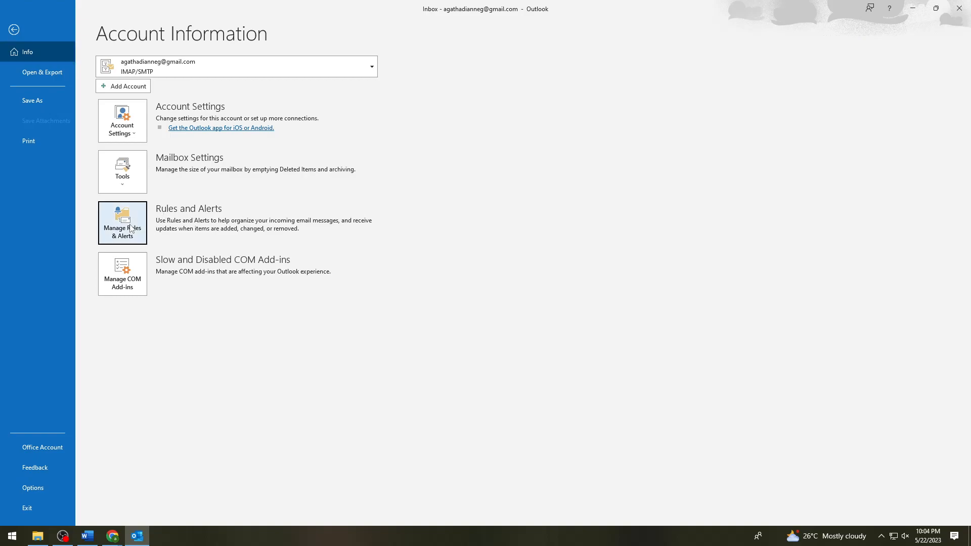
left_click(368, 168)
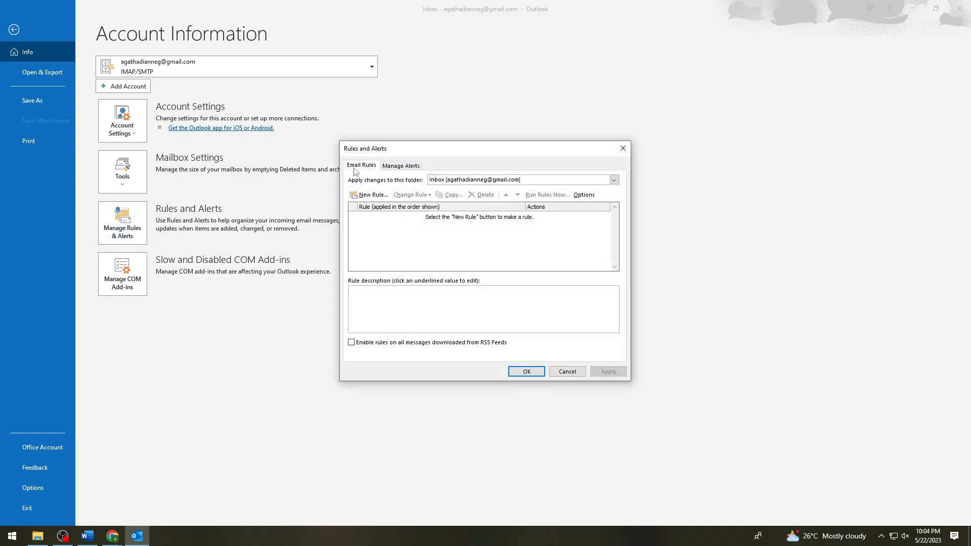
left_click(370, 197)
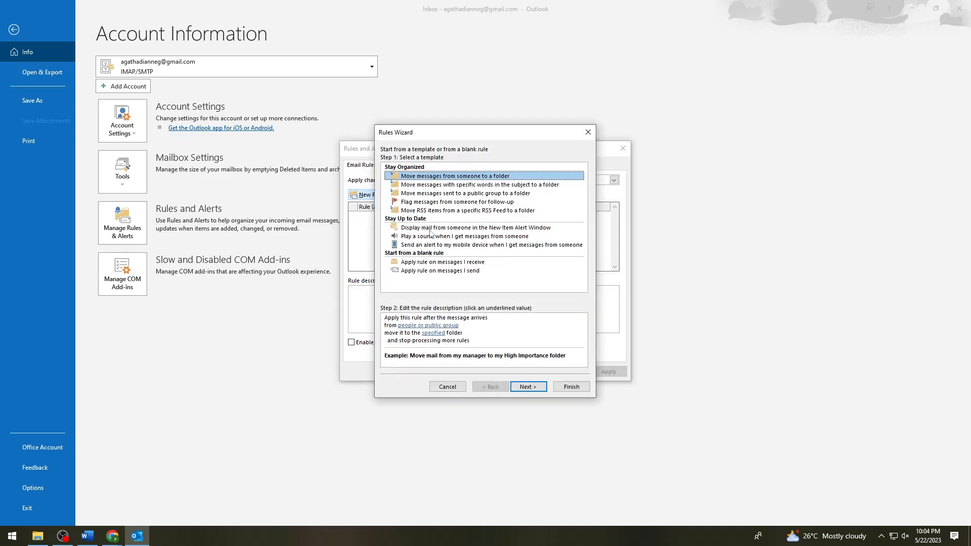
left_click(413, 266)
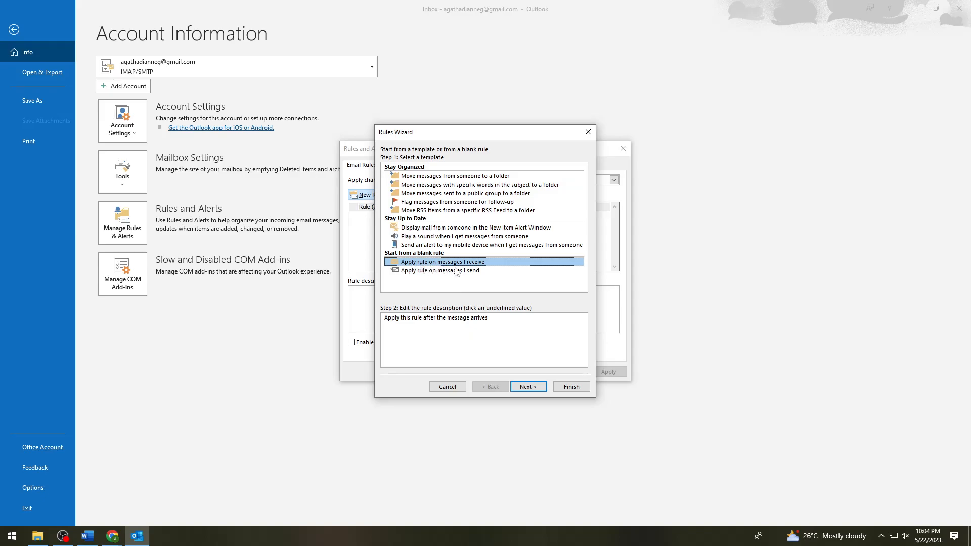
left_click(536, 390)
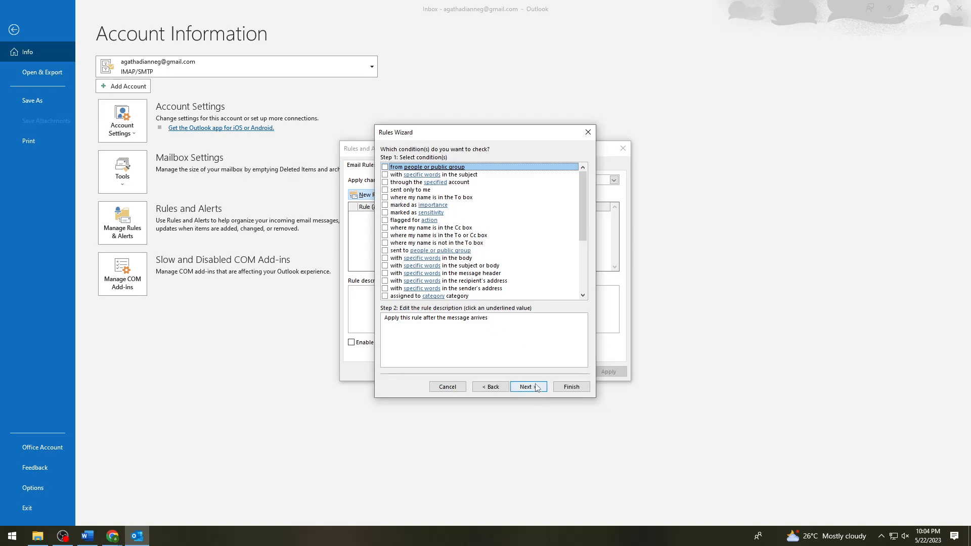
- Leave all rule conditions unselected and confirm applying the rule to every received message
scroll(424, 201, "down", 4)
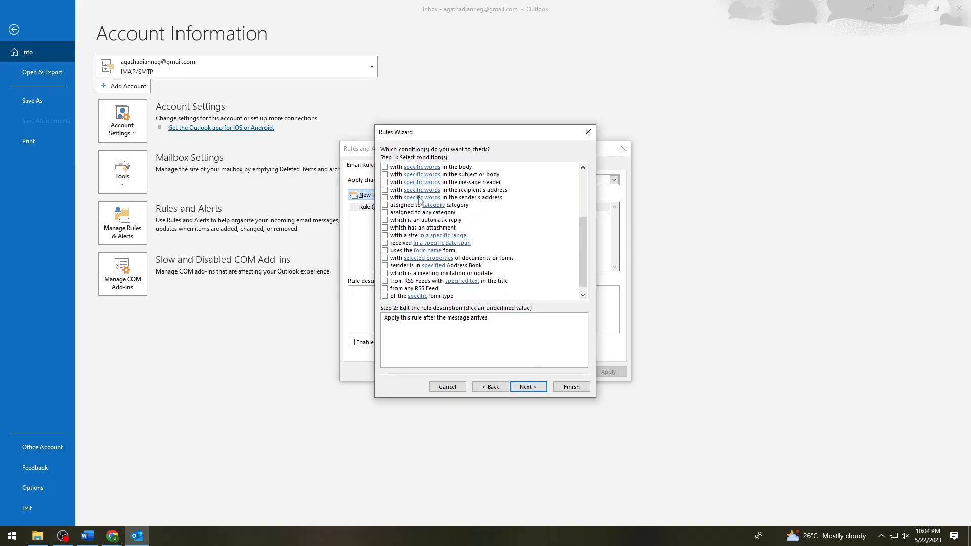
scroll(432, 238, "up", 5)
left_click(528, 387)
left_click(470, 297)
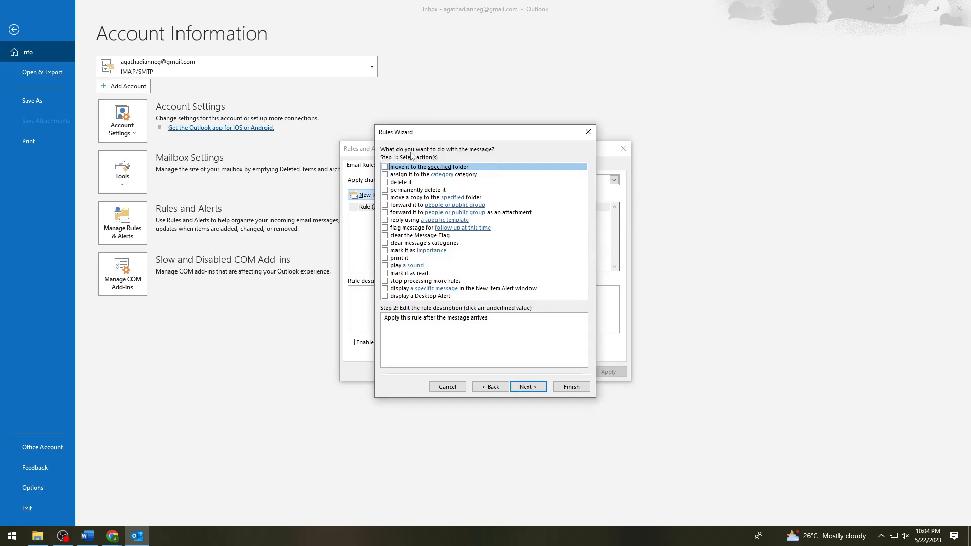
- Set the rule to reply using the auto reply template from User Templates in File System
left_click(385, 221)
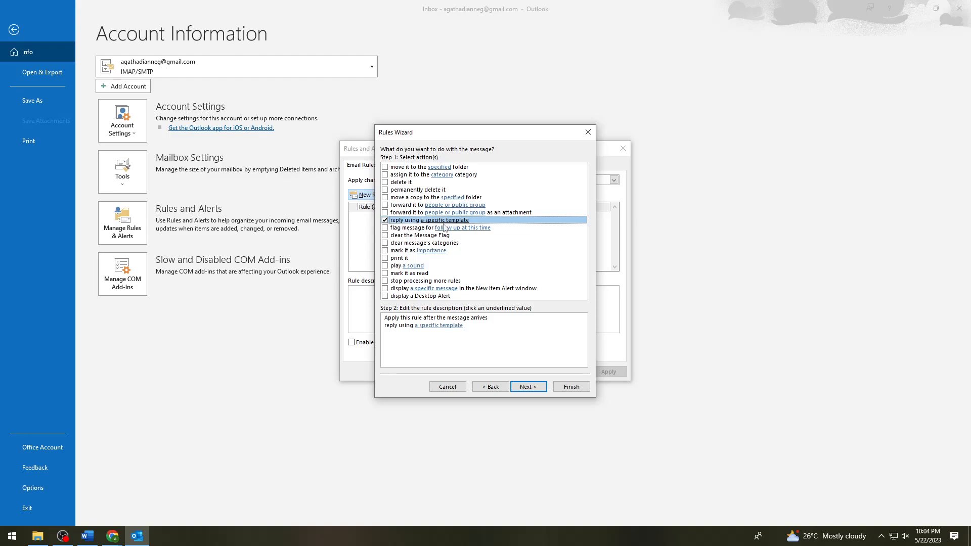
left_click(449, 326)
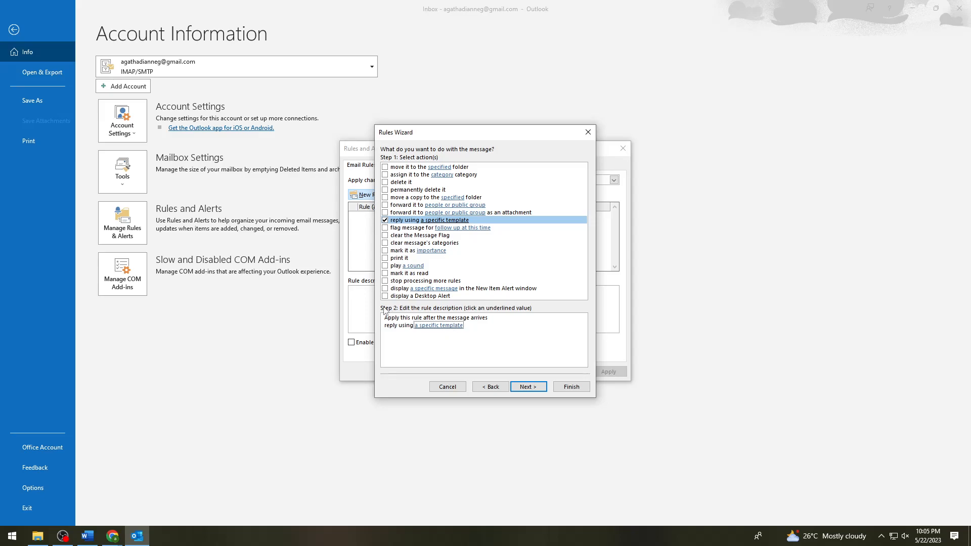
left_click(434, 325)
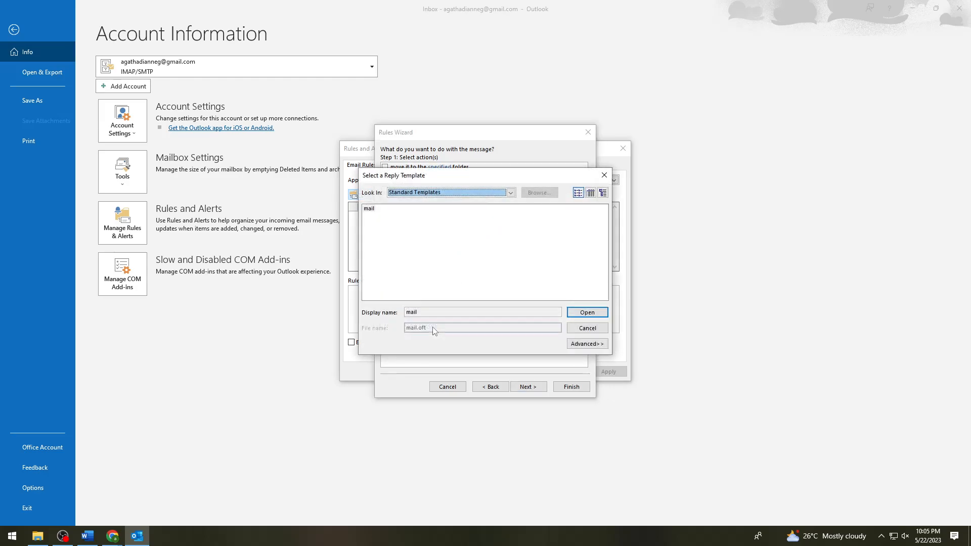
left_click(511, 193)
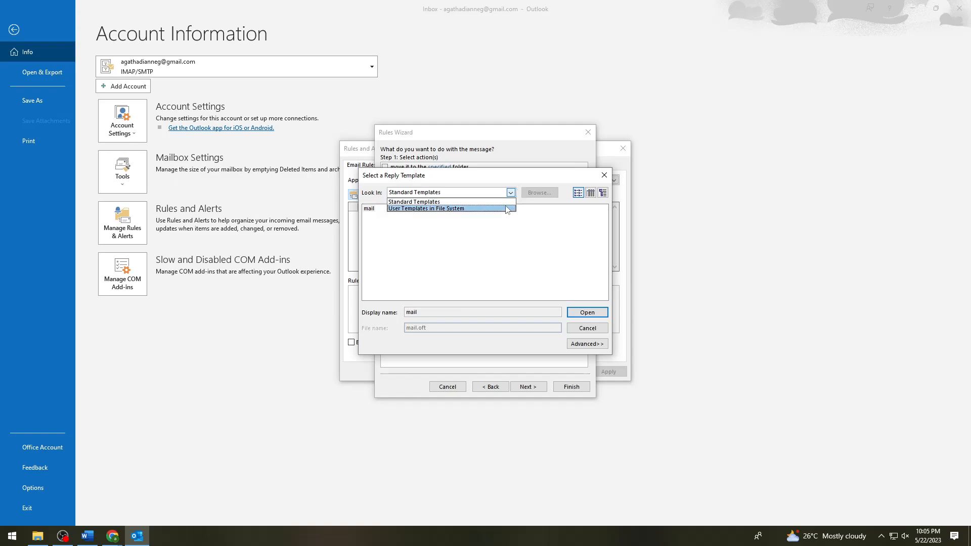
left_click(420, 209)
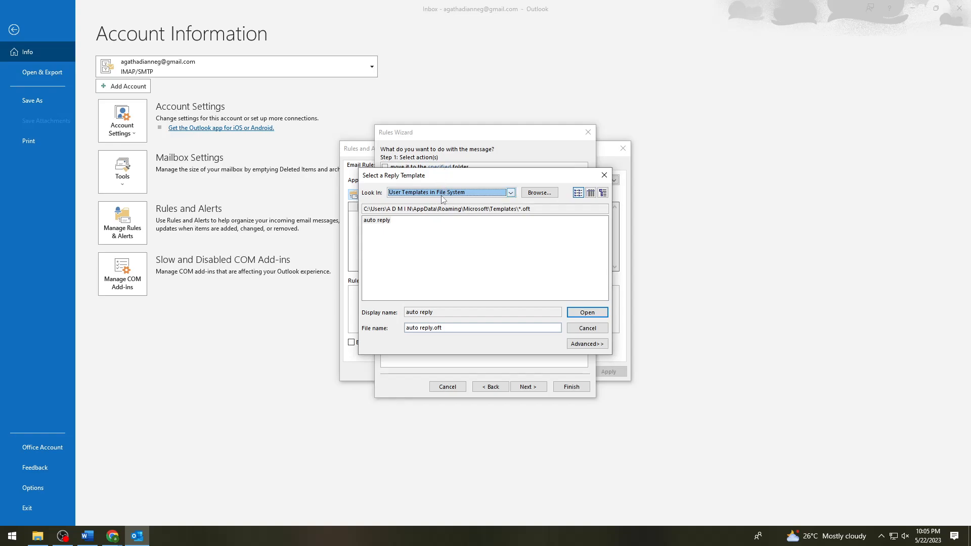
left_click(587, 313)
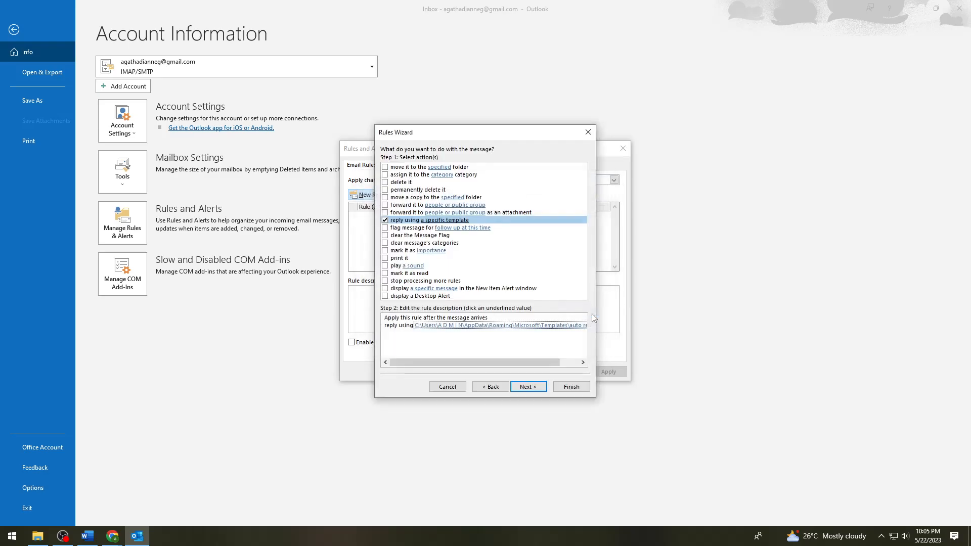
- Review the available rule exceptions and continue to the final rule setup without selecting any
left_click(537, 393)
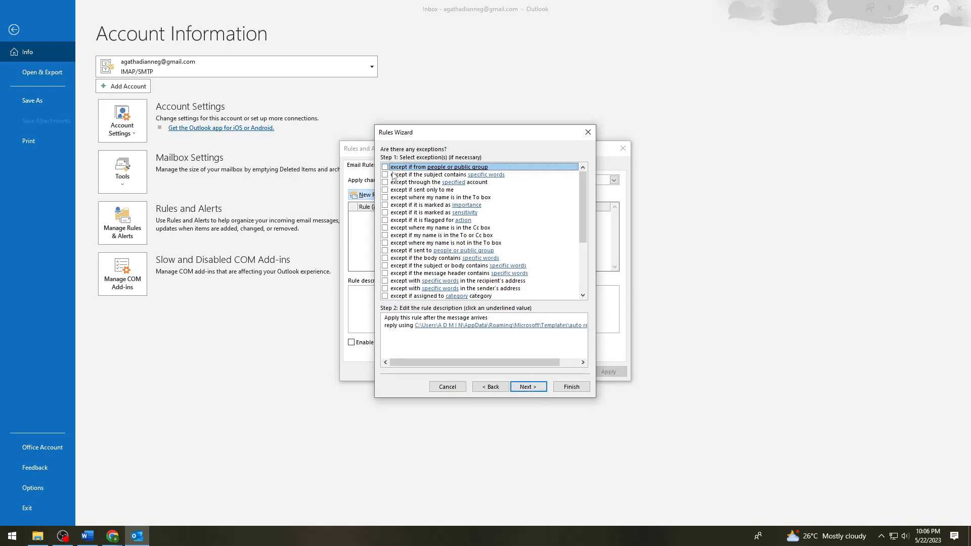
scroll(424, 230, "down", 4)
scroll(396, 270, "up", 4)
left_click(547, 341)
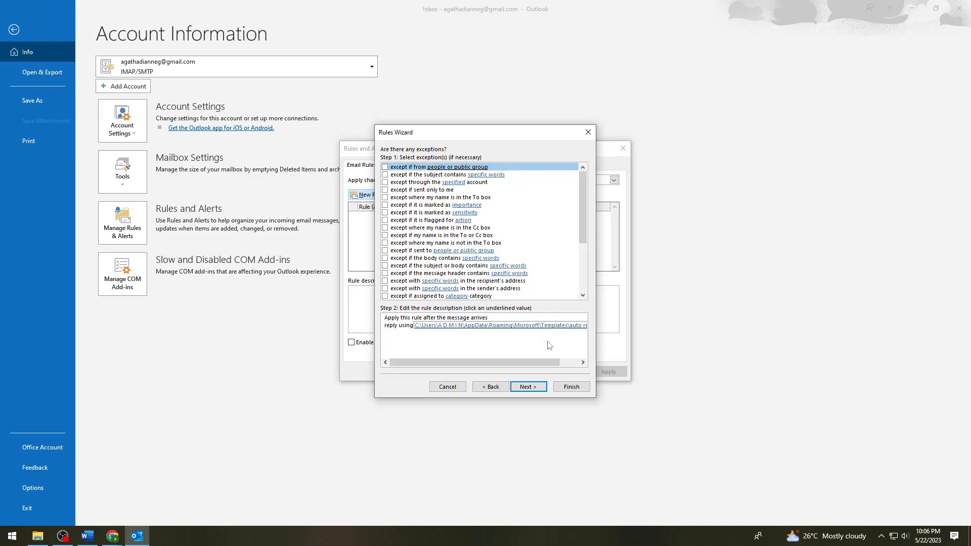
left_click(537, 388)
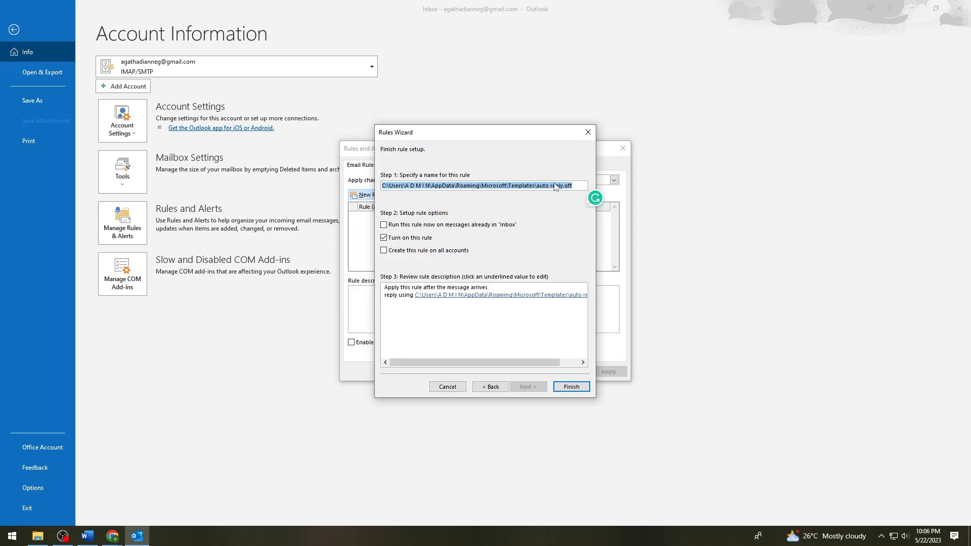
- Name the rule OUT OF THE OFFICE (AUTO REPLY) and disable its turn-on option
key("BackSpace")
type("OUT O")
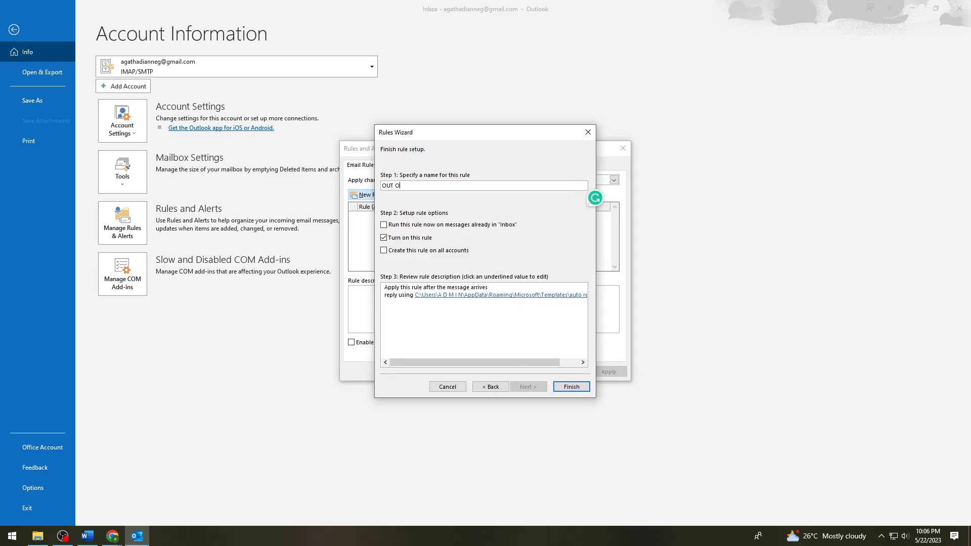
type("F THE OFFICE ( AUTO REPLY)")
left_click(385, 239)
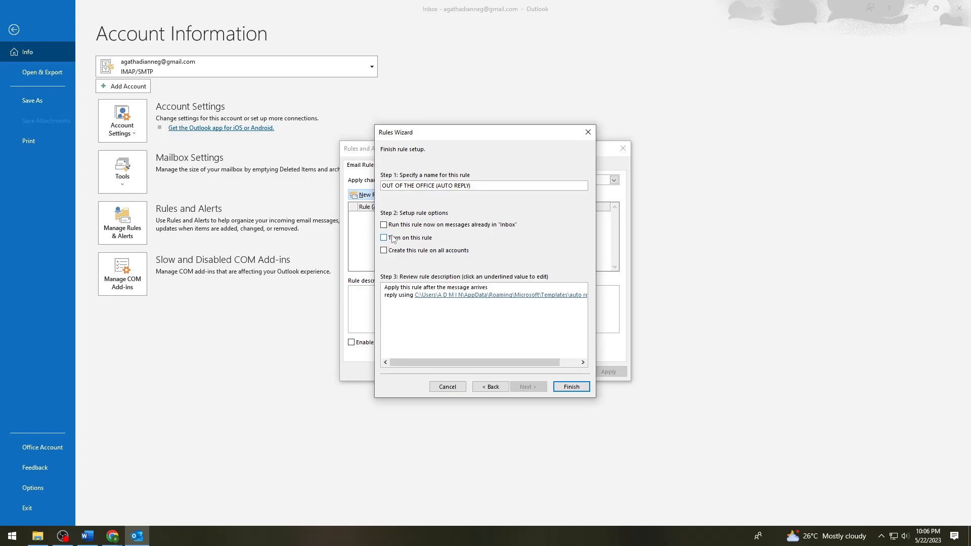
- Finish and apply the new rule, then return to the inbox
left_click(575, 387)
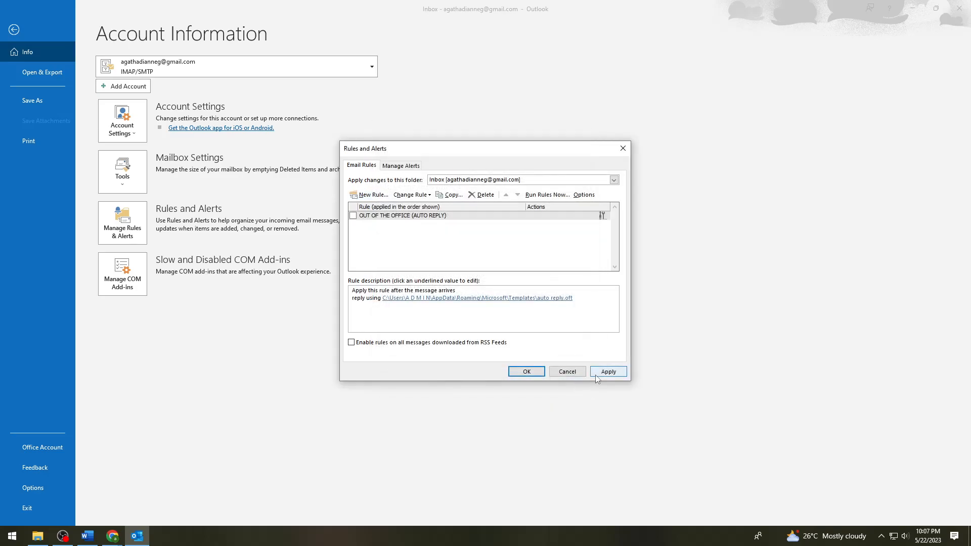
left_click(597, 374)
left_click(527, 372)
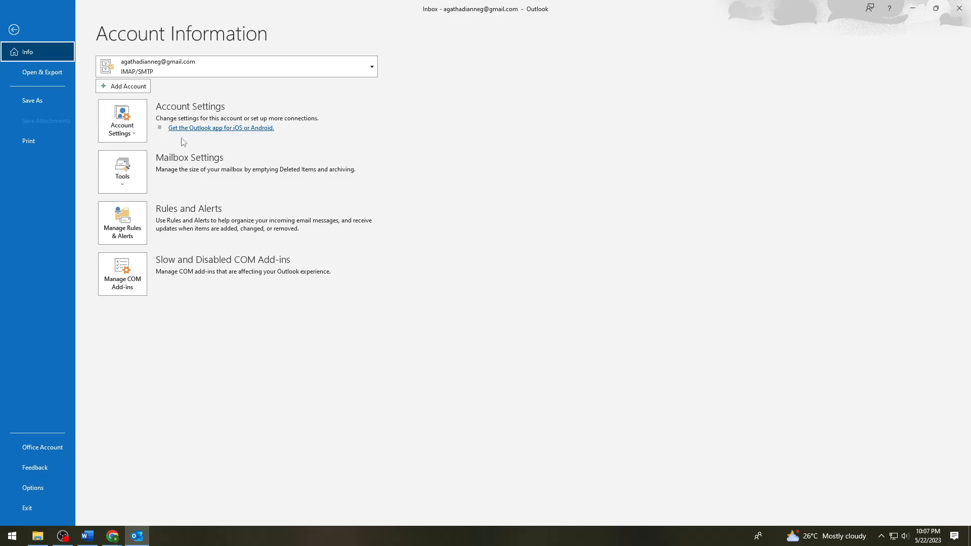
left_click(14, 30)
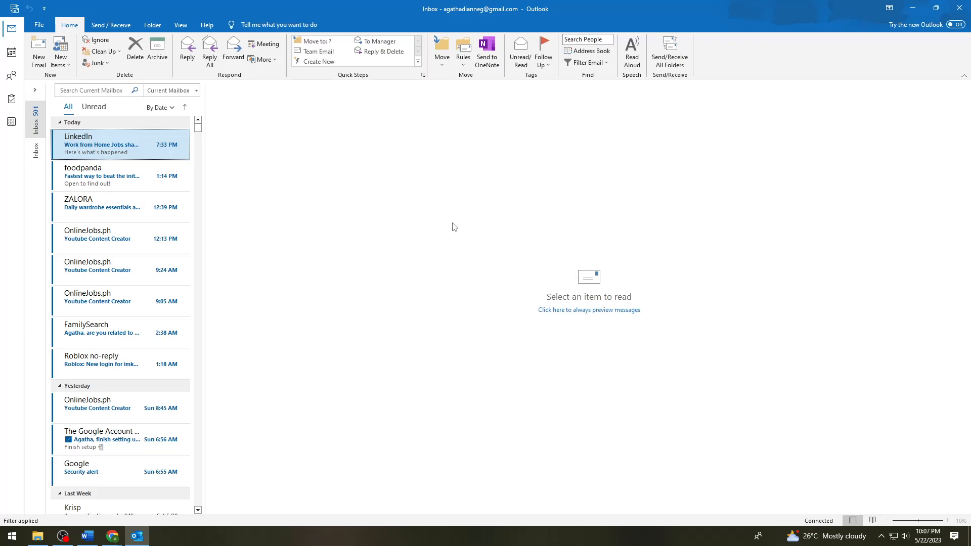
- Turn on the OUT OF THE OFFICE (AUTO REPLY) rule in Rules and Alerts, apply the change, and return to the inbox
left_click(40, 25)
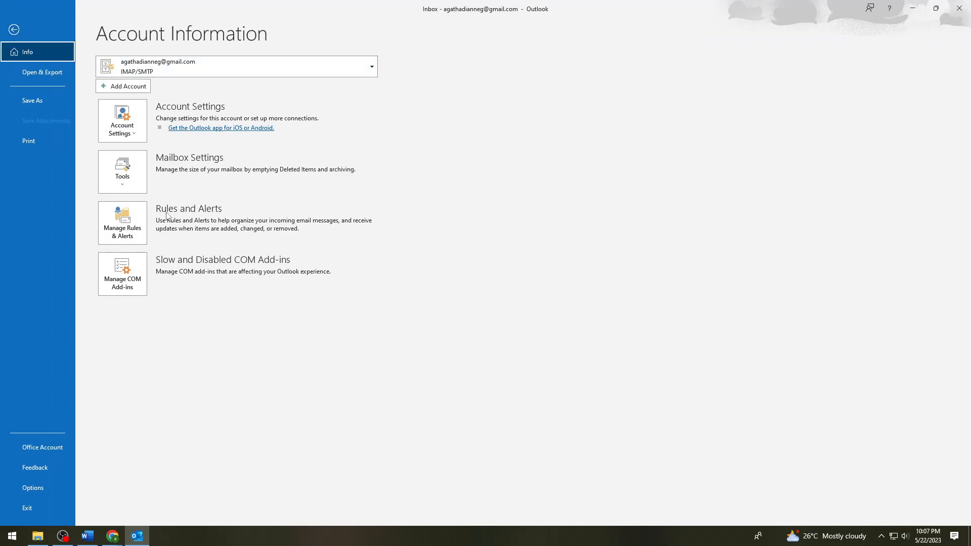
left_click(138, 222)
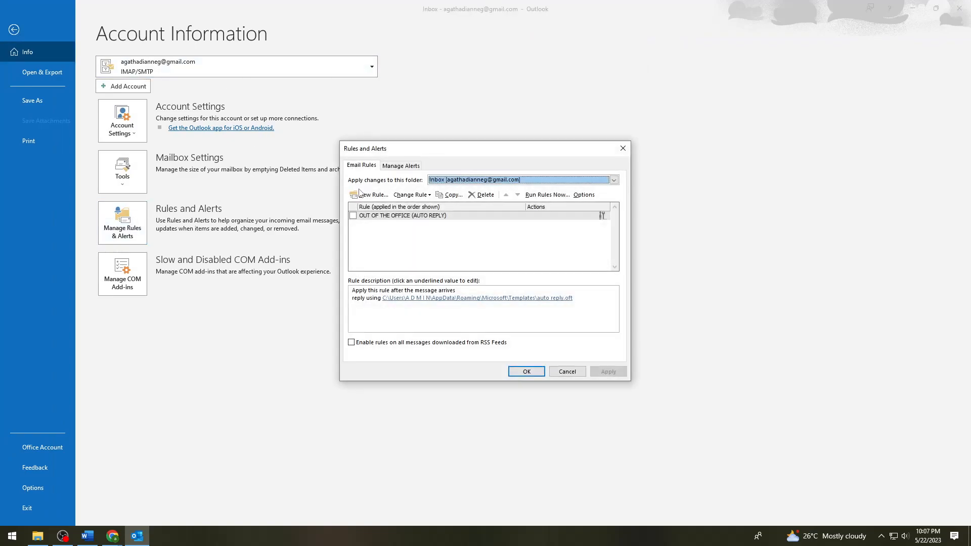
left_click(352, 216)
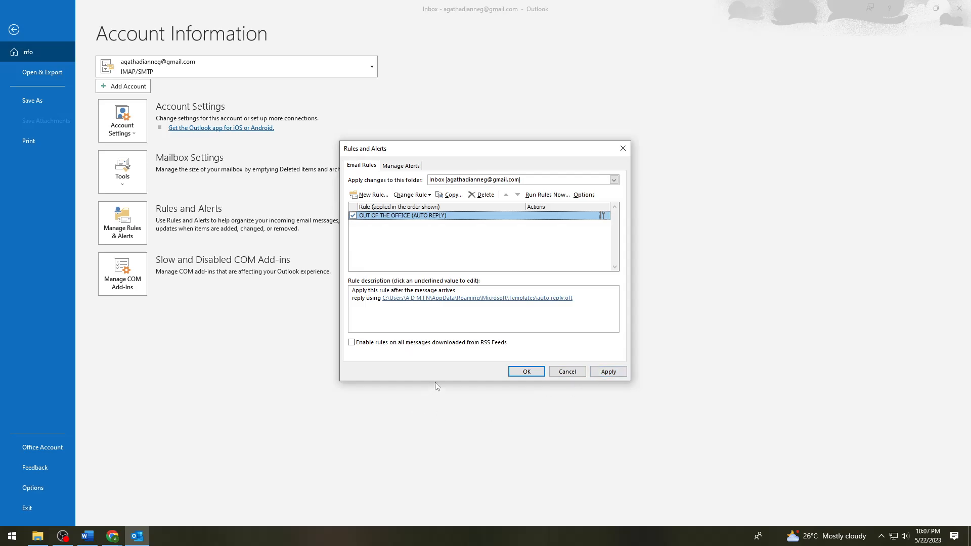
key("Tab")
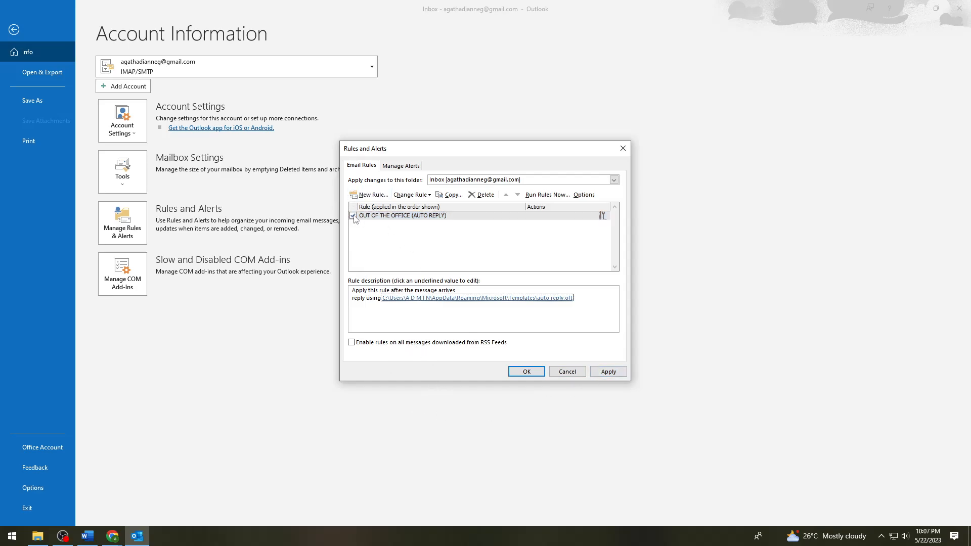
left_click(605, 372)
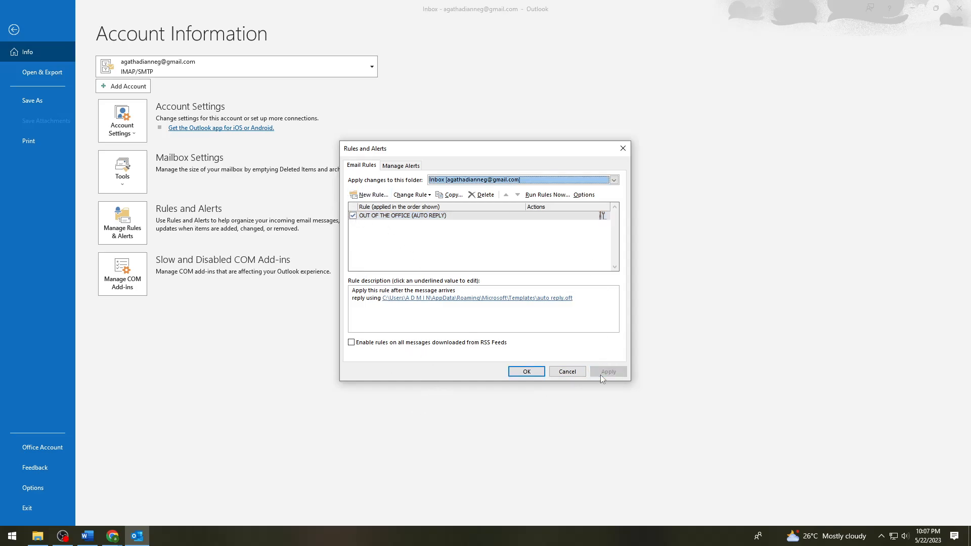
left_click(524, 372)
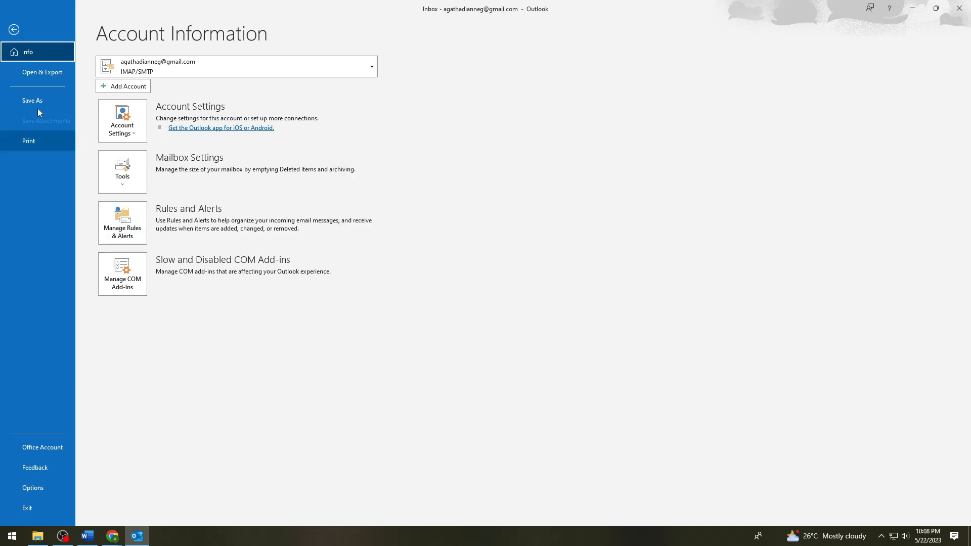
left_click(14, 29)
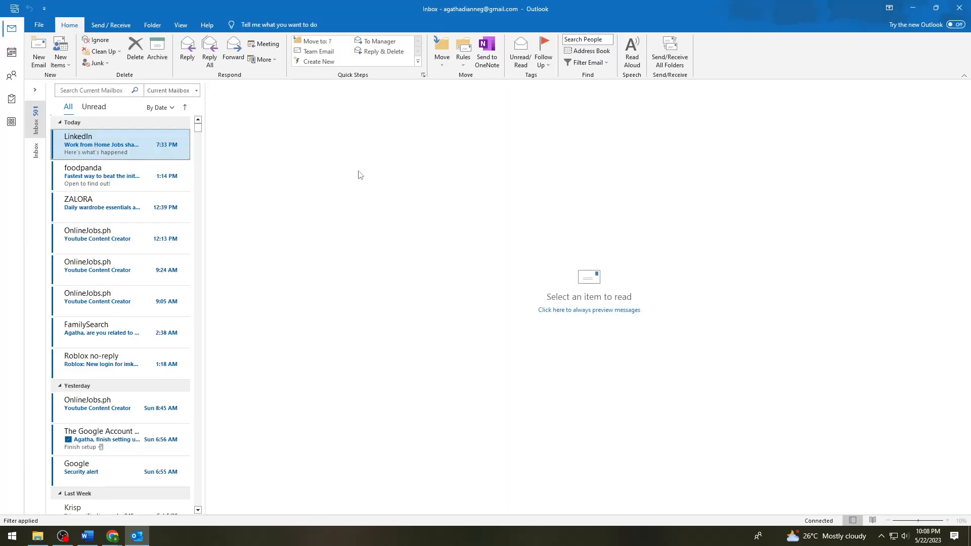